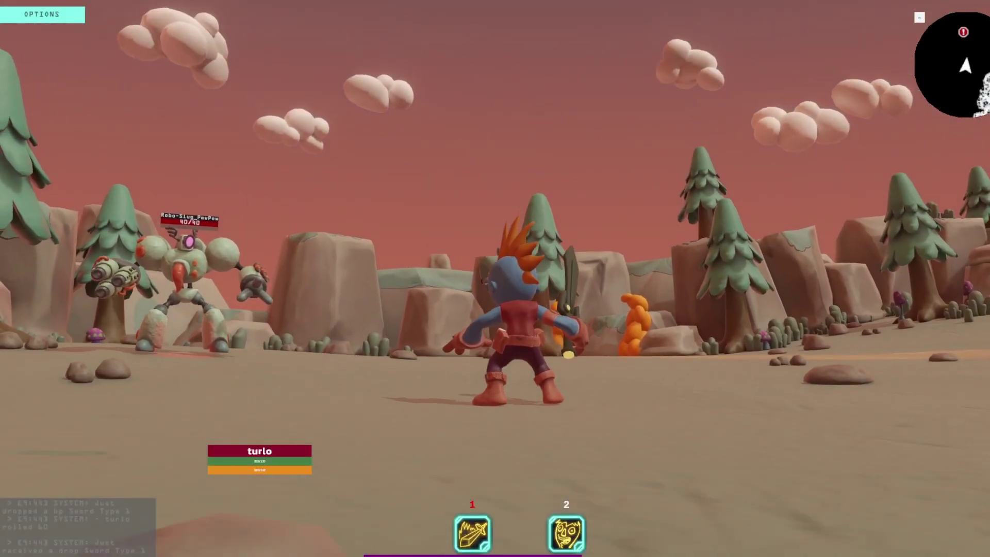
key(2)
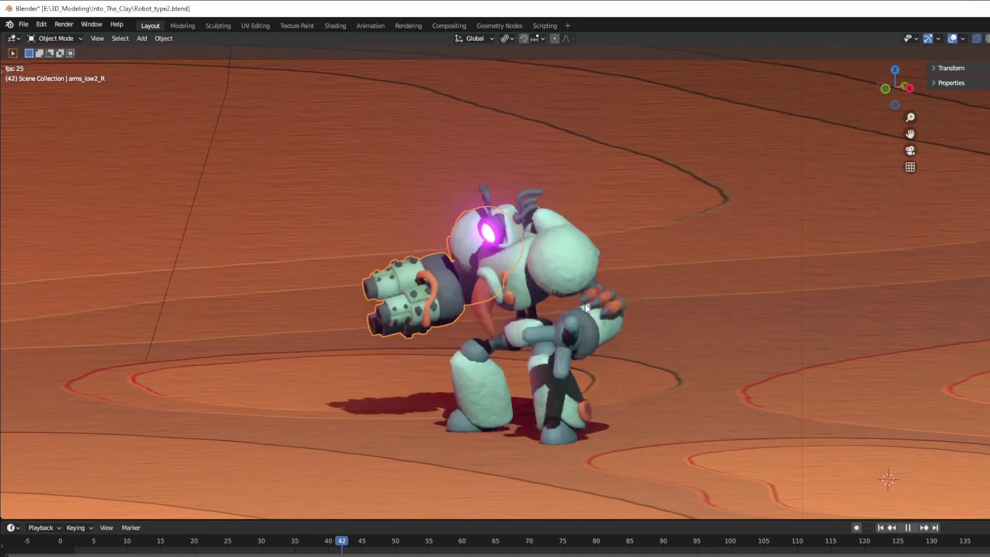
In Blender, hide the robot's cannon arm and clawed left arm, previewing the animation in between.
key(space)
click(636, 291)
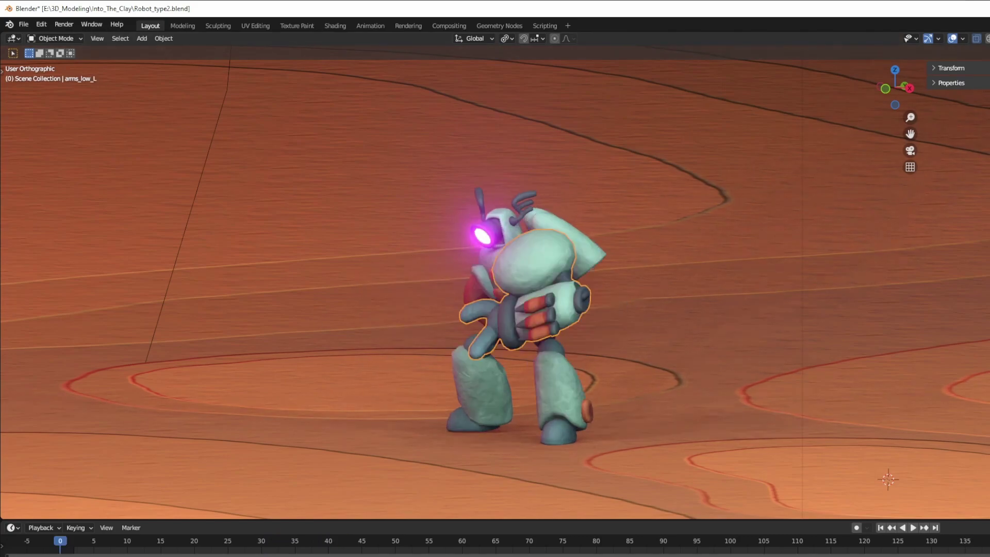
key(space)
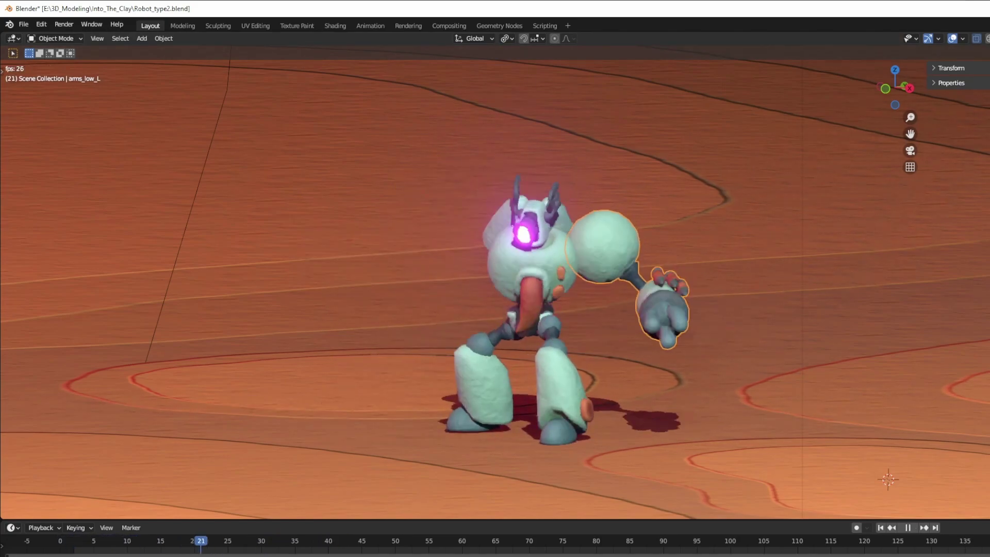
key(Escape)
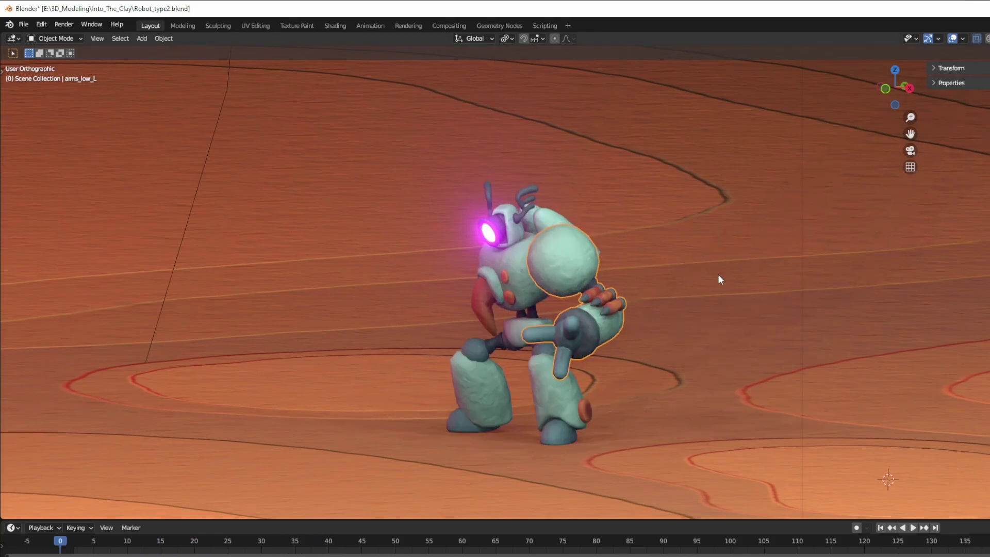
key(h)
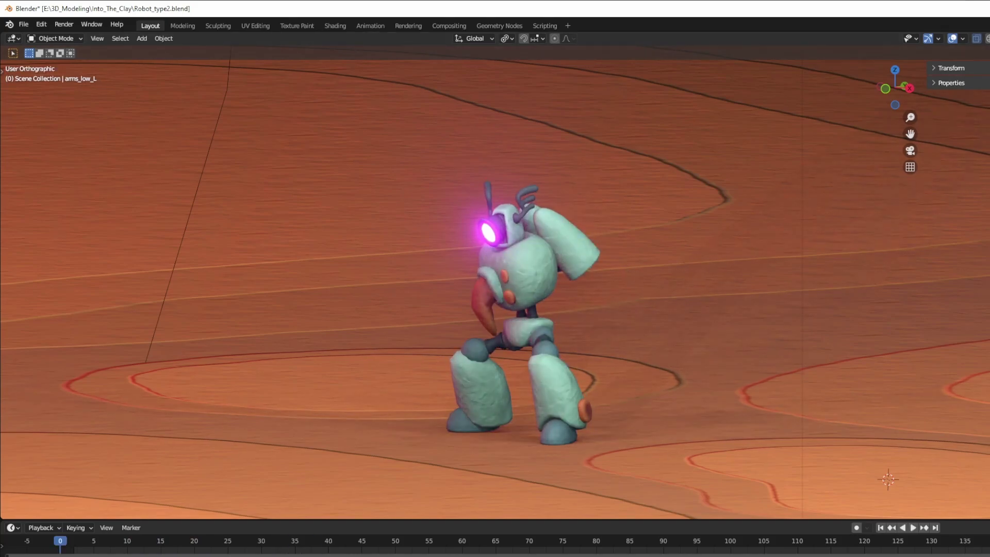
Play the animation of the armless robot, then select its head and start playback again.
key(space)
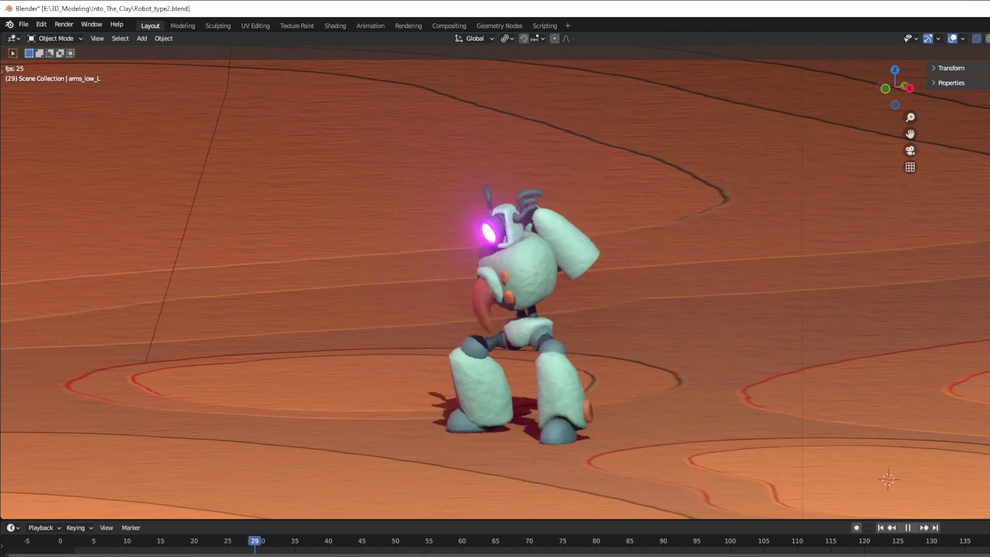
key(space)
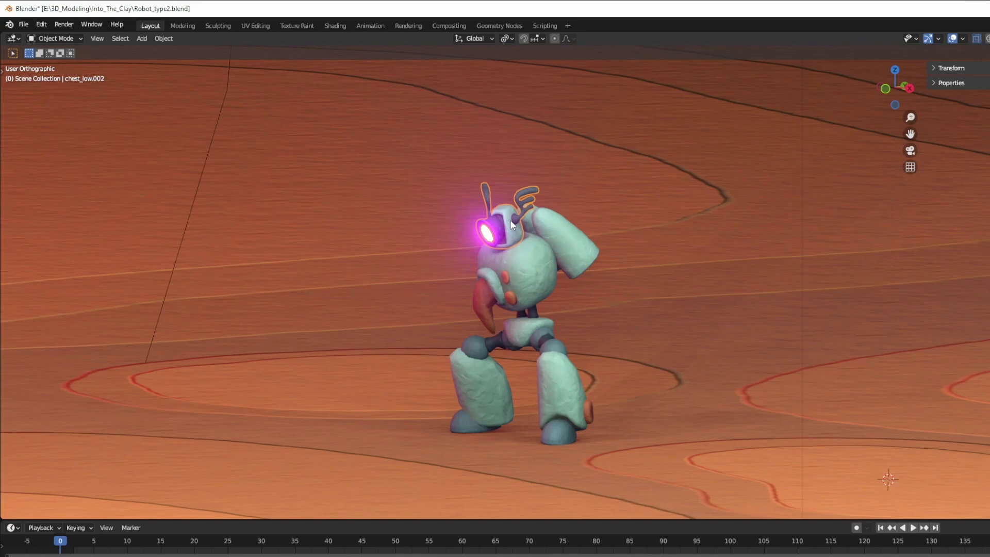
key(space)
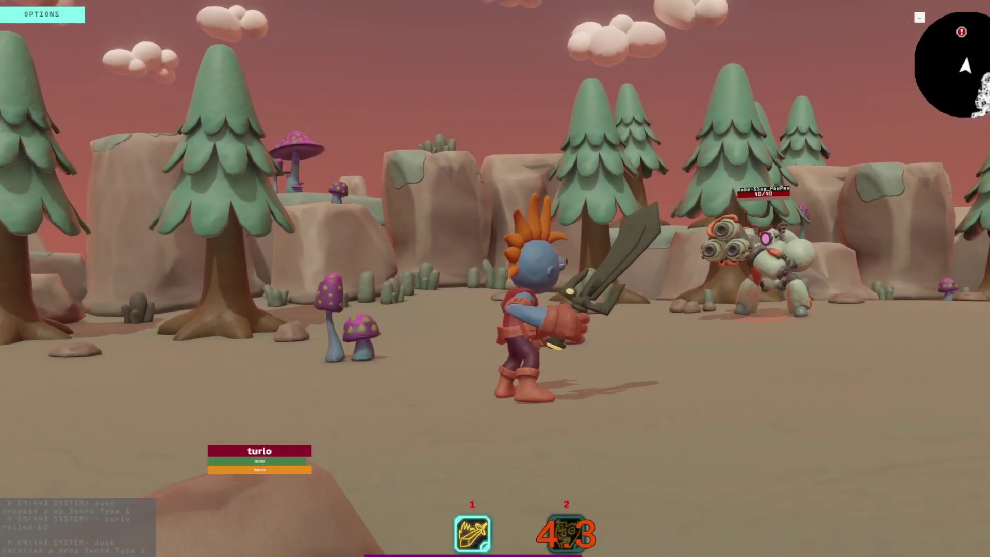
In the game, close in on the Robo-Slug_PewPew and strike it with the sword until both arms are severed.
key(w)
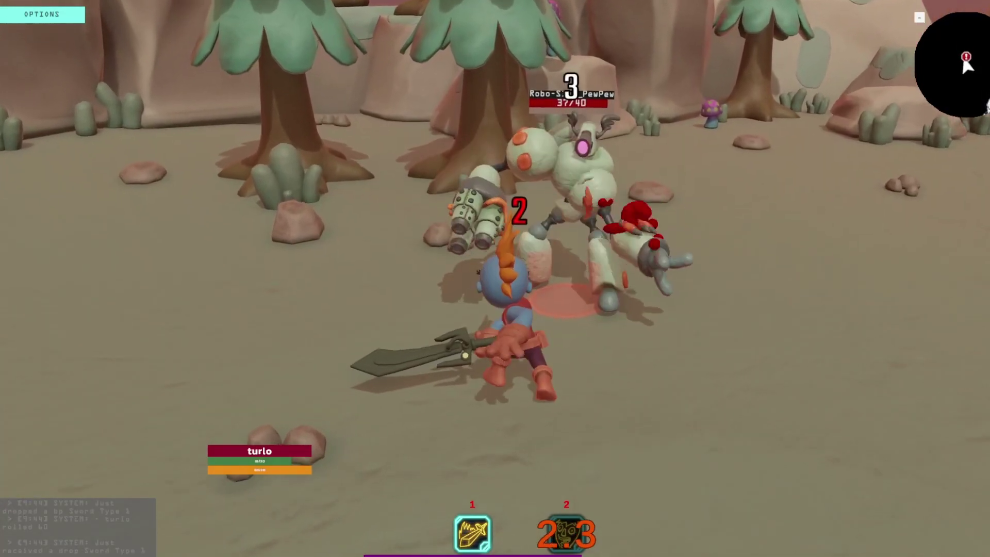
key(w)
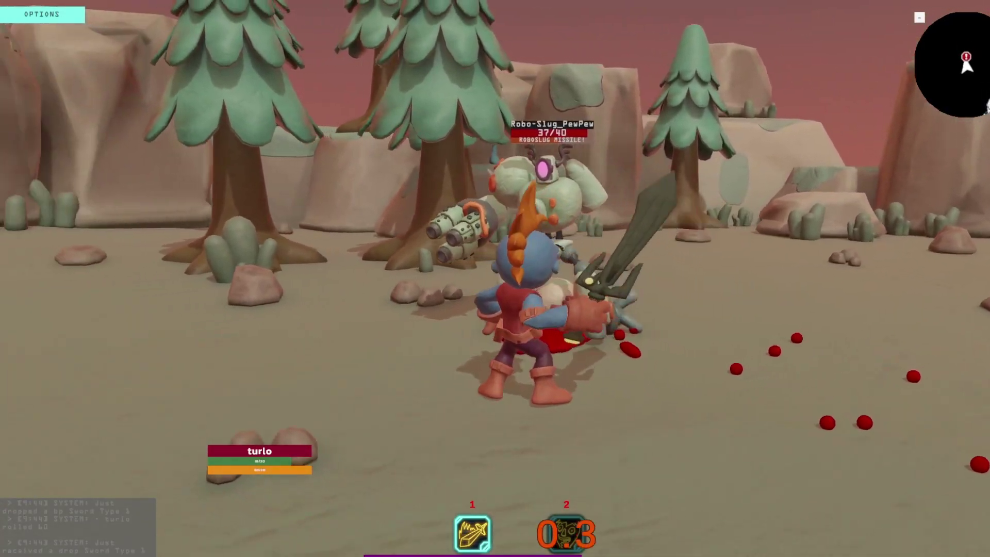
key(d)
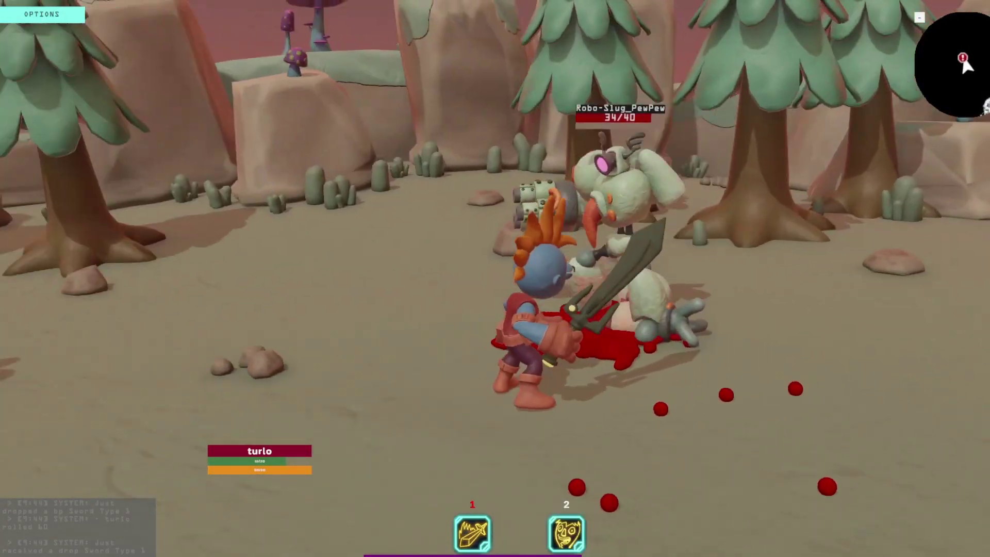
key(s)
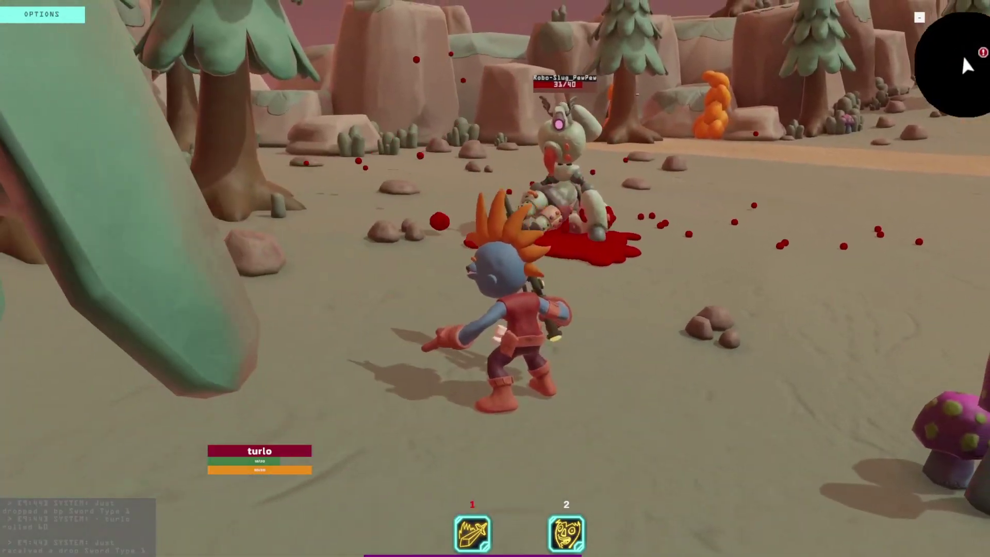
key(w)
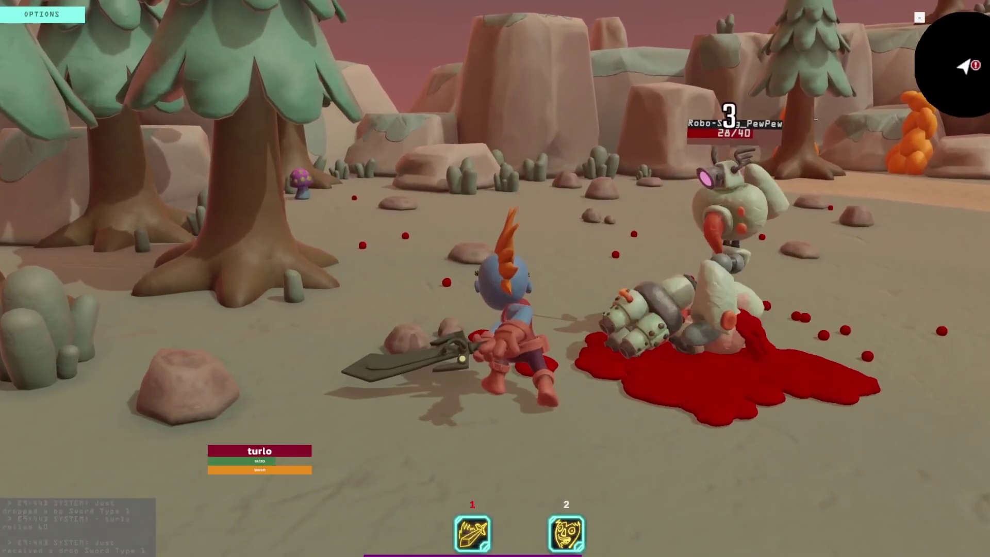
key(d)
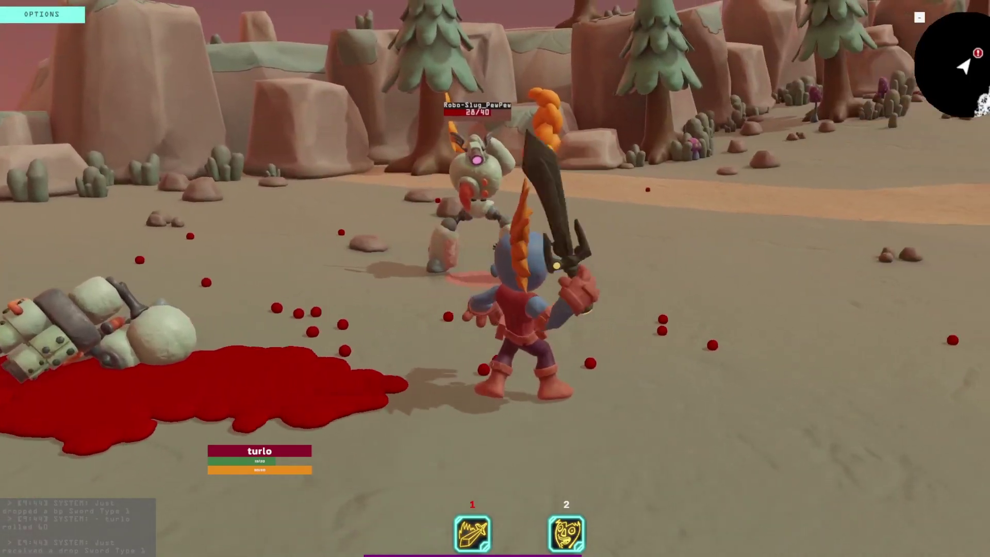
Chase the armless robot onto the sandy path, hitting it repeatedly with the sword ability.
key(w)
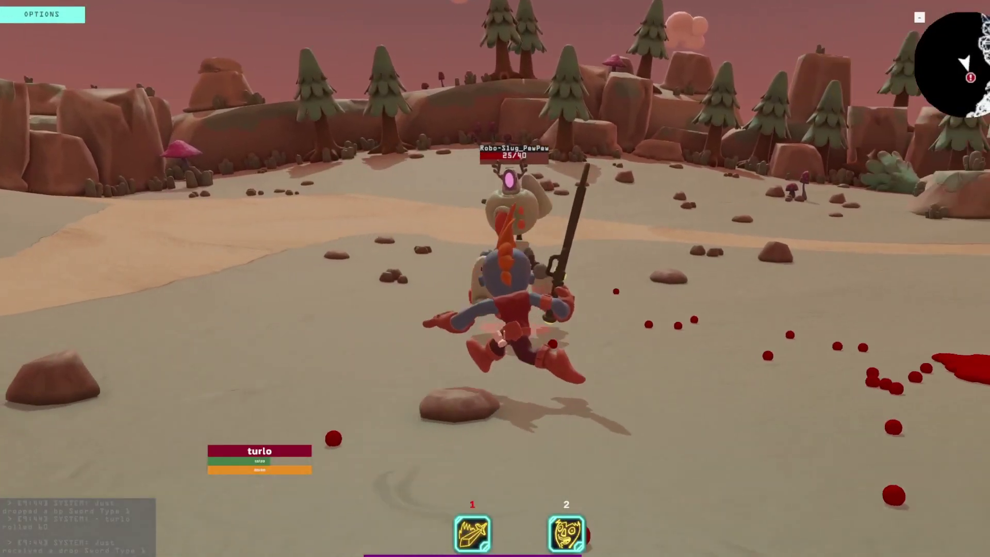
key(w)
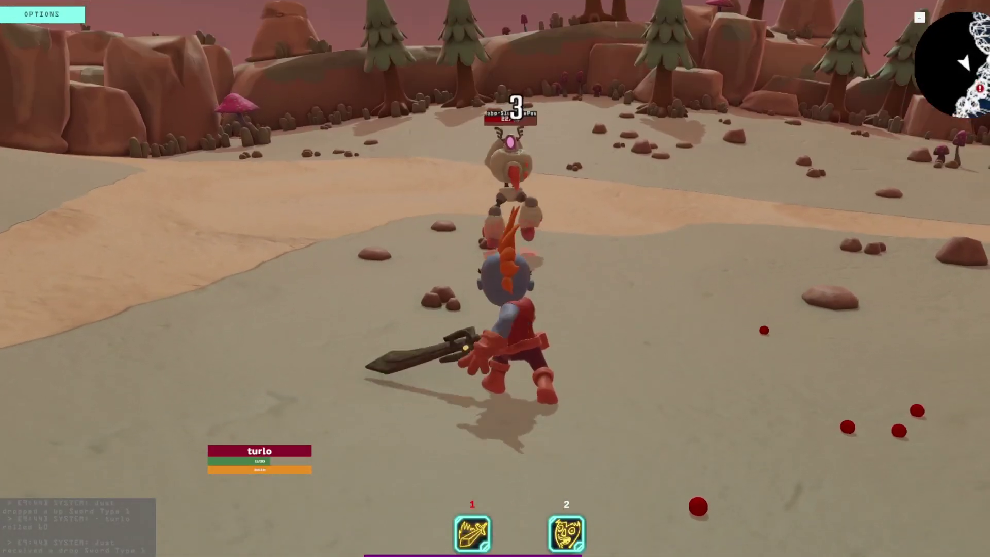
key(w)
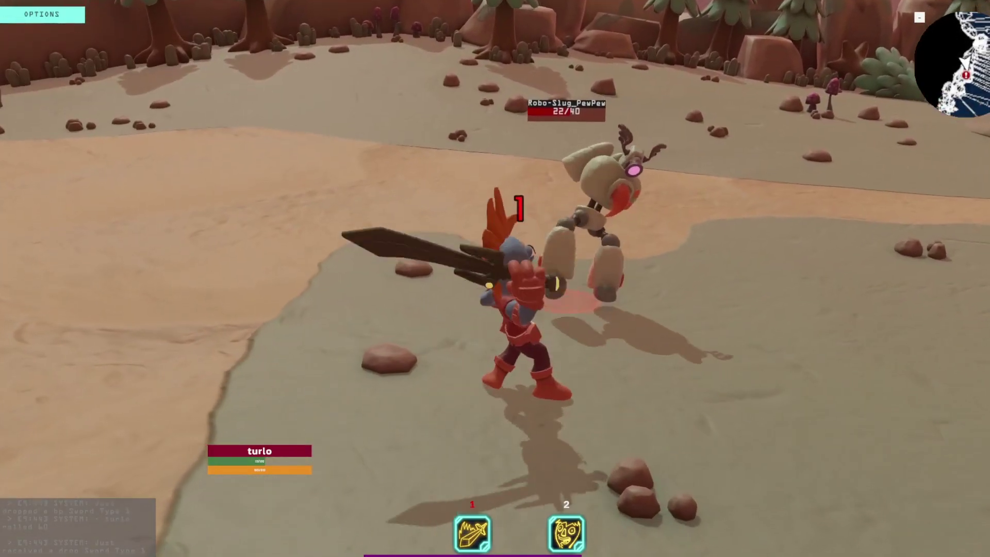
key(1)
key(d)
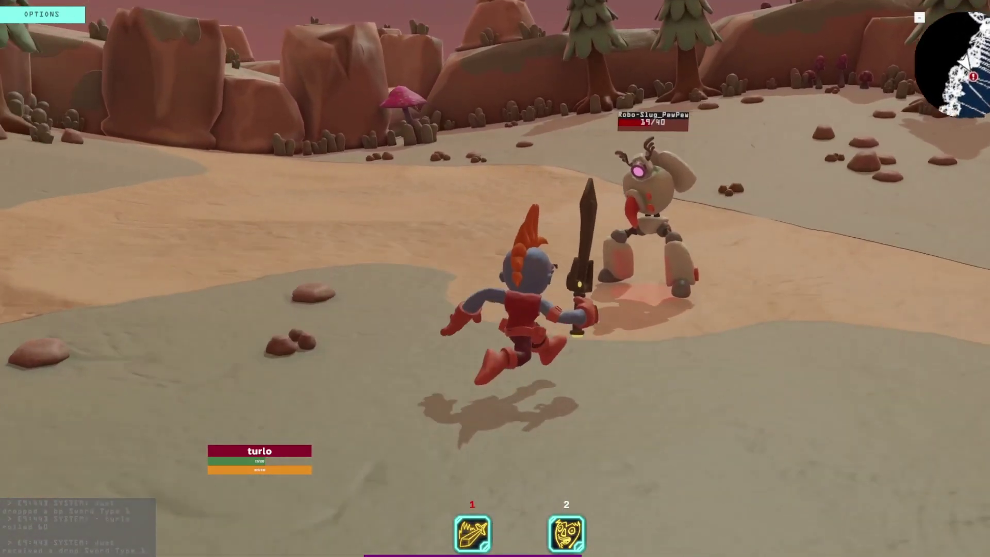
key(1)
key(w)
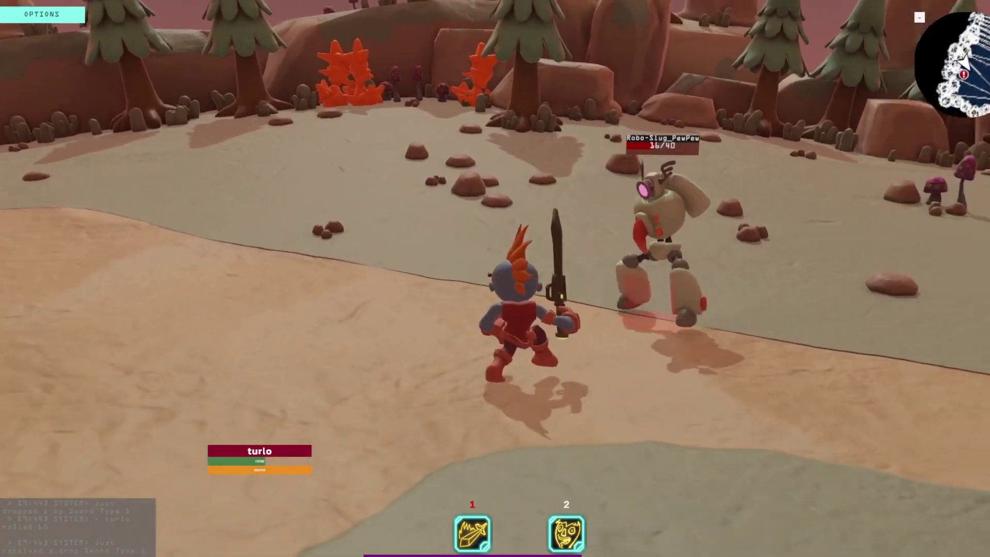
Keep attacking the armless robot beyond the sandy path with the sword ability until its head is cut off.
key(1)
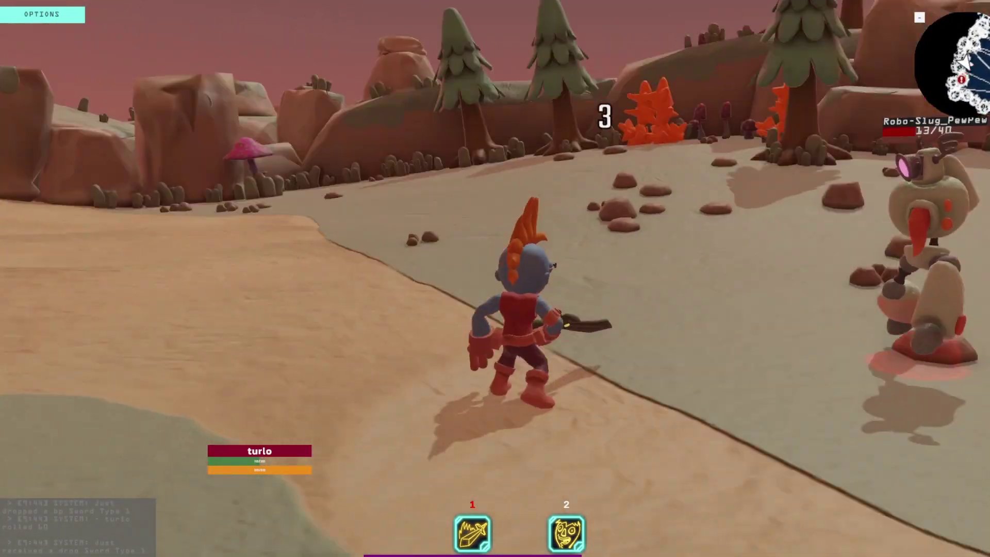
key(w)
key(1)
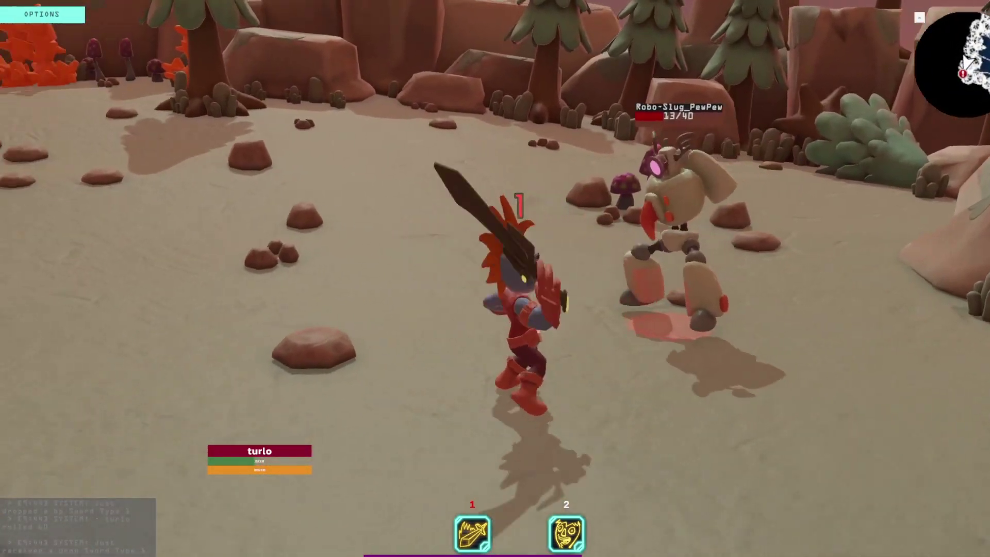
key(w)
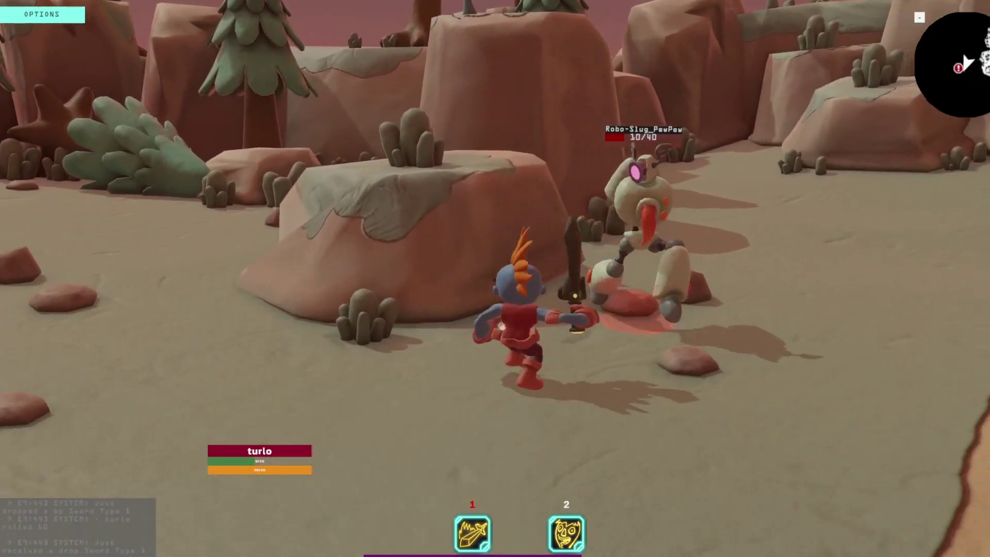
key(w)
key(1)
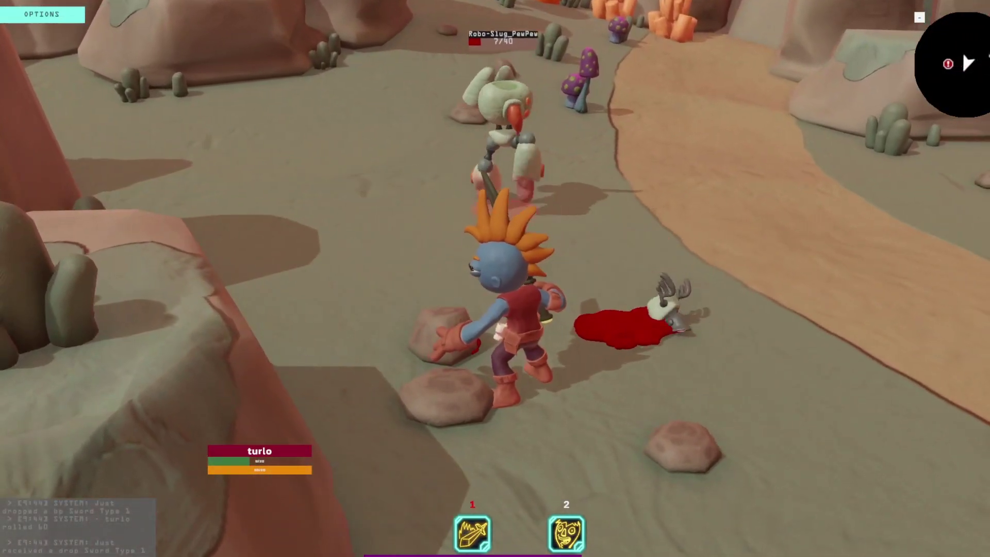
Pursue the headless robot past its severed head and hit it with the sword ability.
key(s)
key(w)
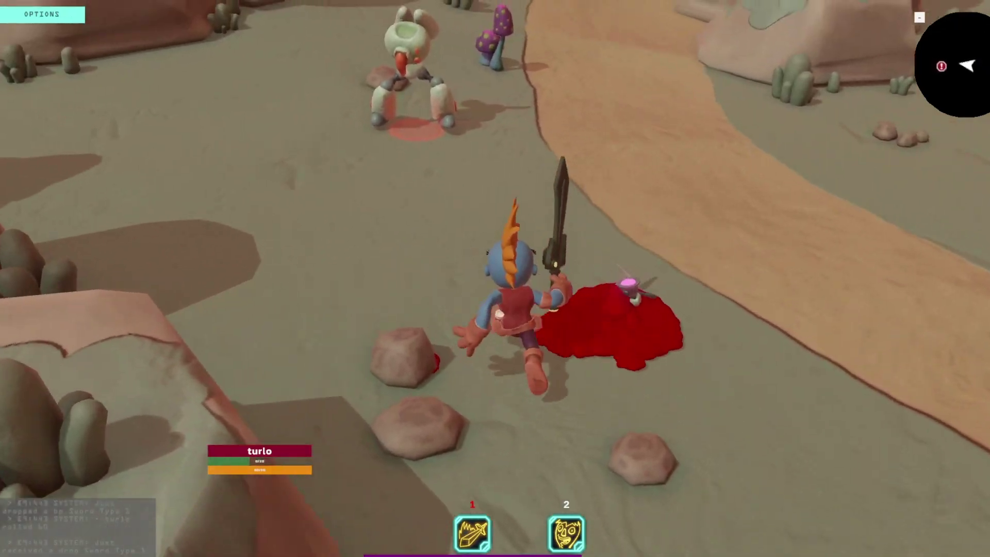
key(w)
key(1)
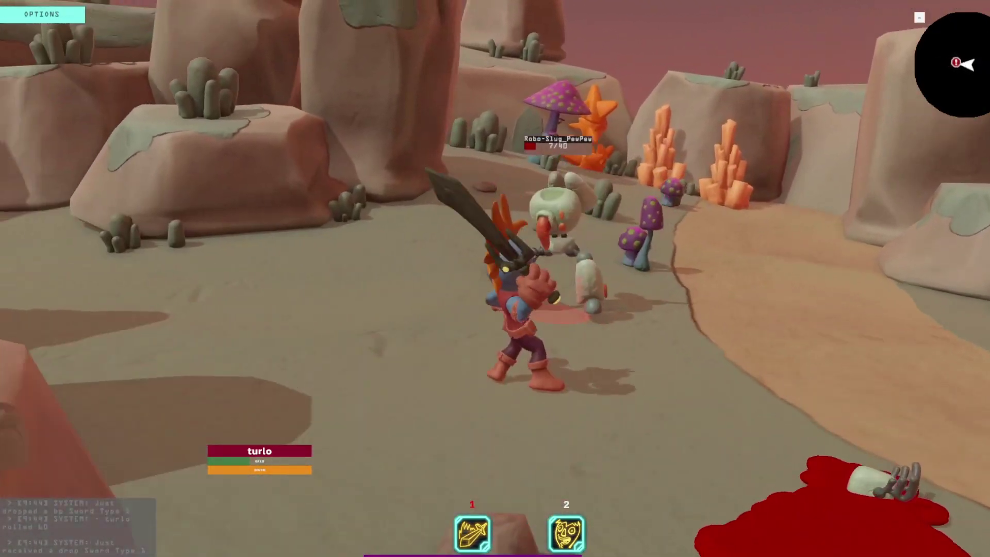
key(1)
key(w)
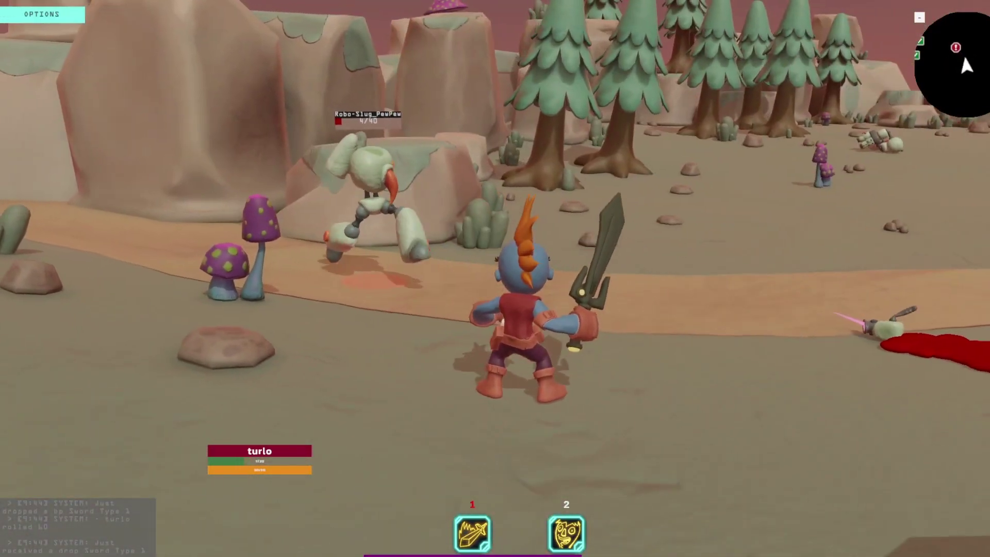
Follow the headless robot back towards the trees and finish it off with the sword ability.
key(w)
key(1)
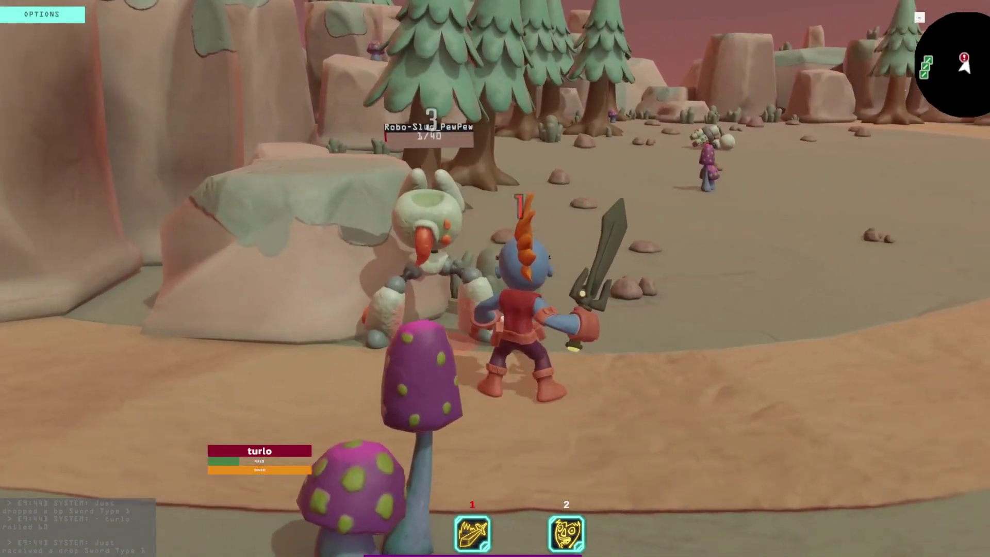
key(w)
key(1)
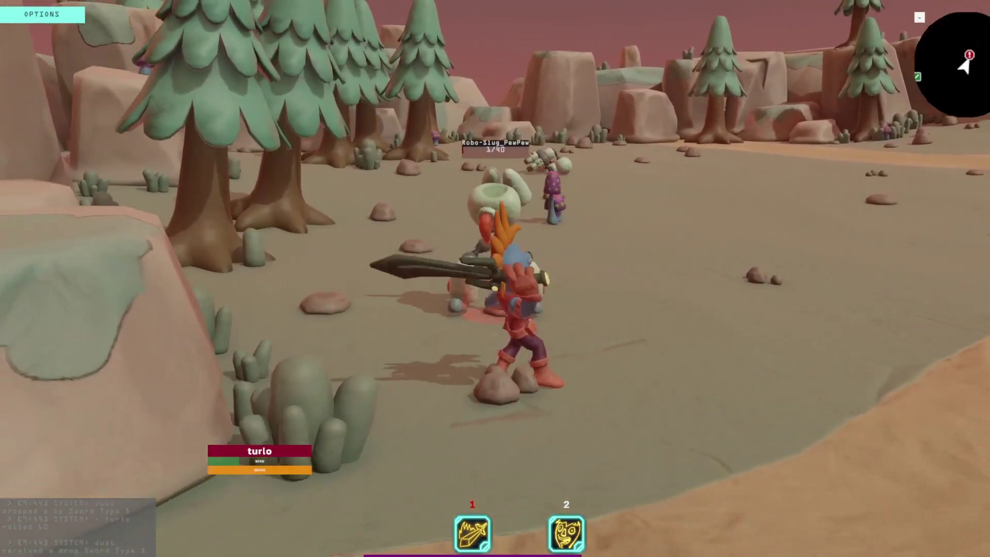
key(w)
key(d)
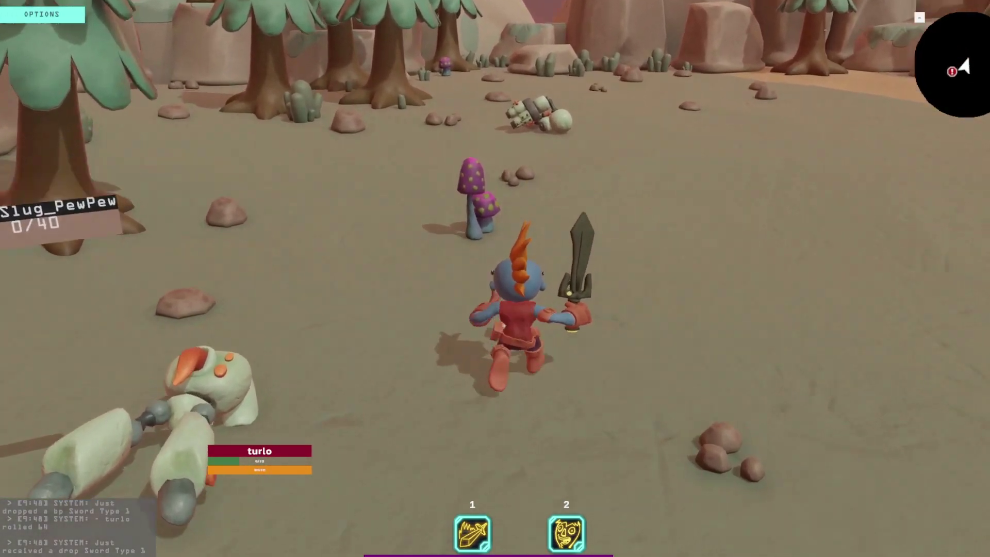
Run back across the field to the blood pool beside the sandy path.
key(w)
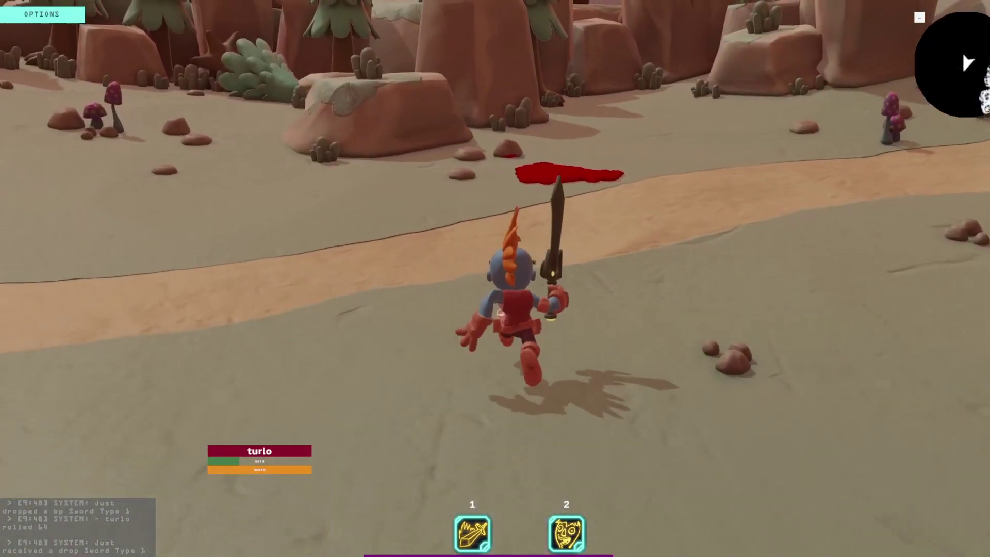
key(w)
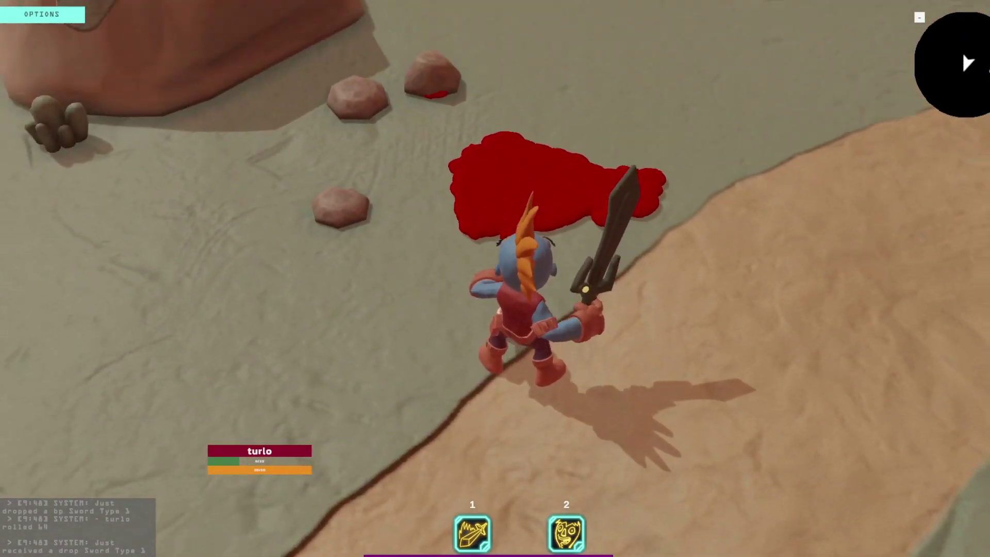
key(w)
key(w)
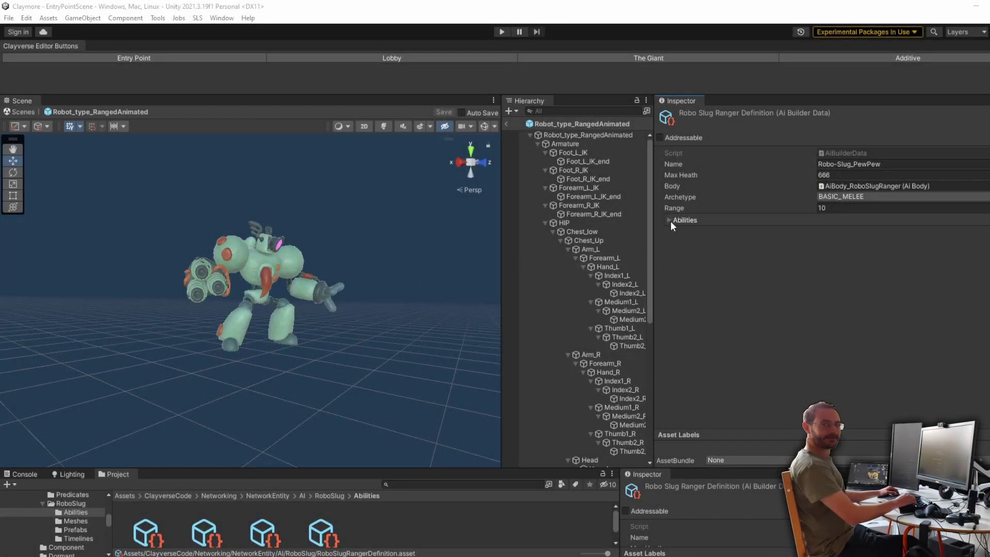
In Unity, expand the Robo Slug Ranger's abilities, the RoboSlugBasicPunchR data and its selection prerequisites, and locate the HasLimb1 condition asset.
click(669, 220)
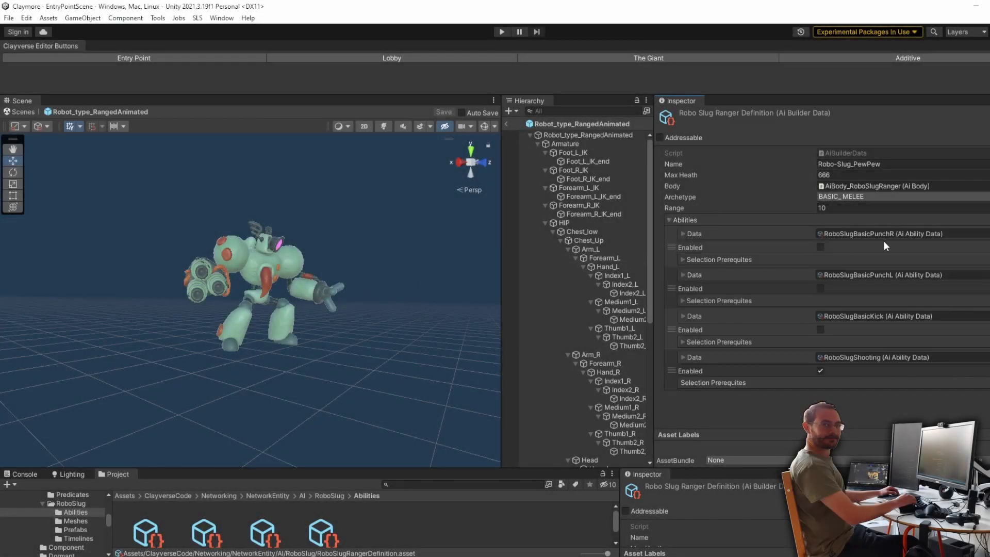
click(683, 233)
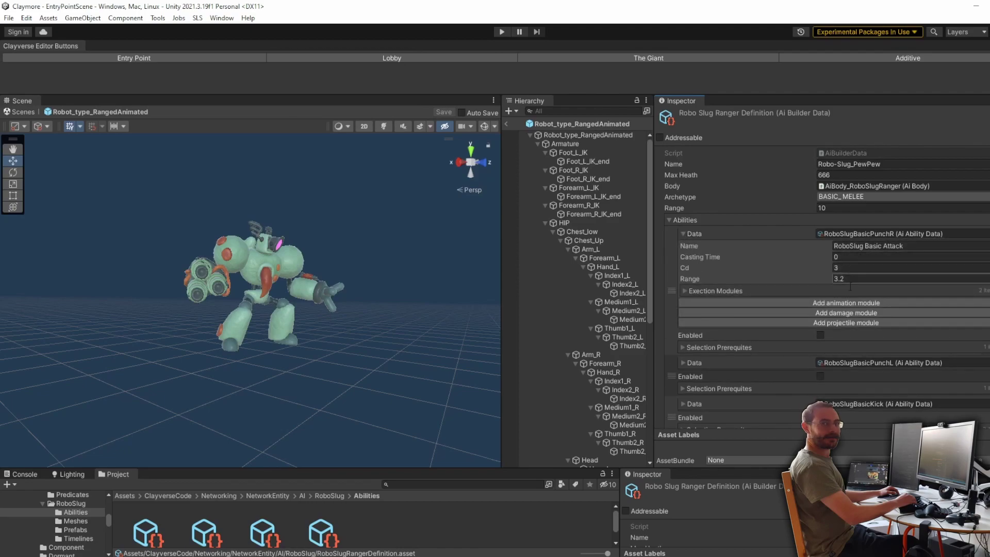
click(683, 347)
scroll(837, 329, down, 2)
click(888, 322)
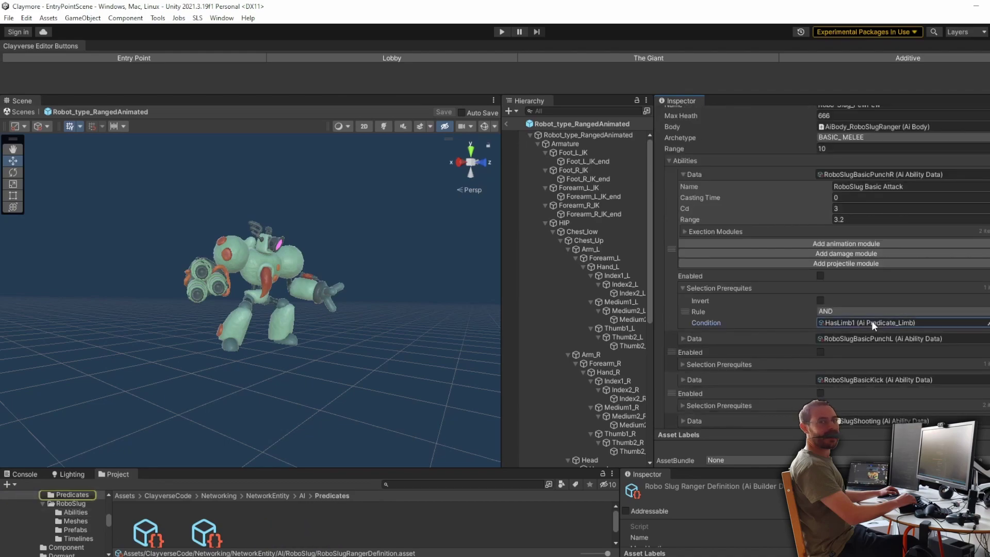
Locate the RoboSlugBasicPunchL ability asset and its HasLimb0 condition asset, and expand the selection prerequisites of RoboSlugBasicPunchL and RoboSlugBasicKick.
click(925, 336)
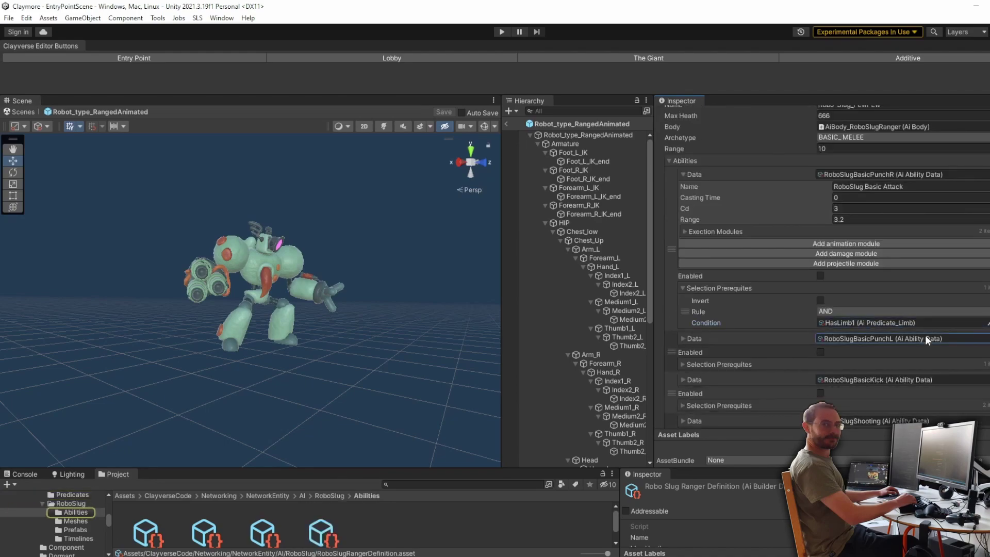
click(682, 364)
scroll(747, 364, down, 2)
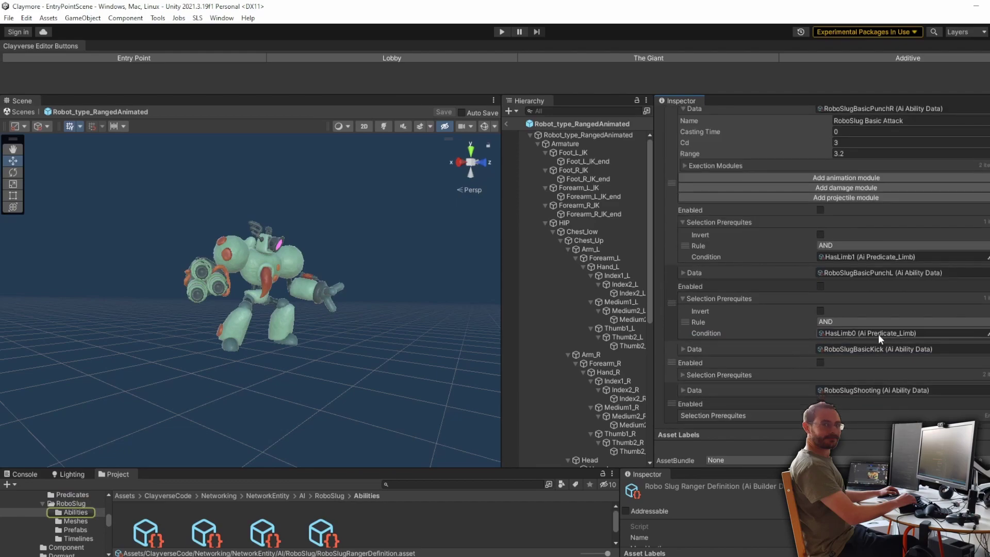
click(882, 332)
click(681, 376)
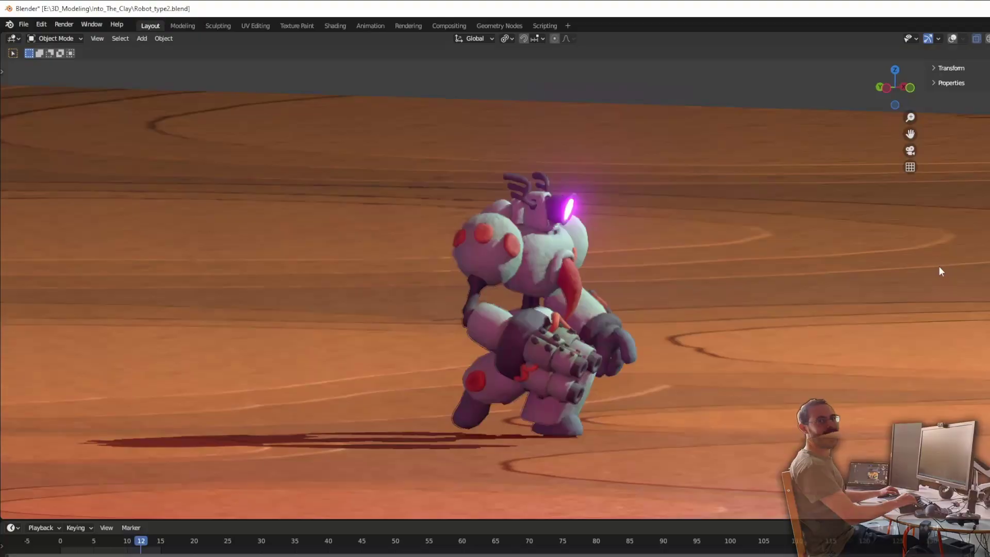
Switch to Blender's Robot_type2 file and examine the robot's looping animation from several sides, including the directly opposite view.
middle_drag(938, 266, 916, 254)
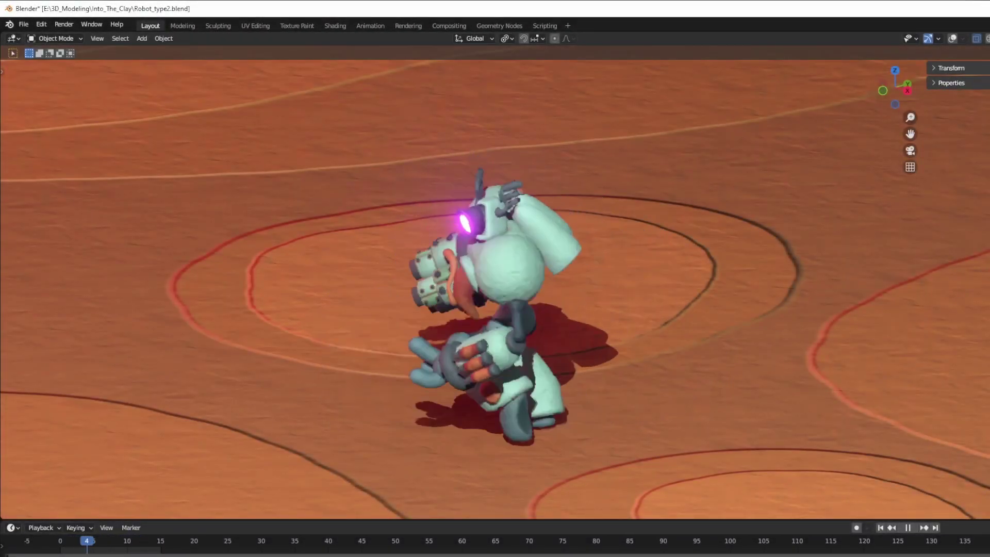
middle_drag(379, 273, 611, 273)
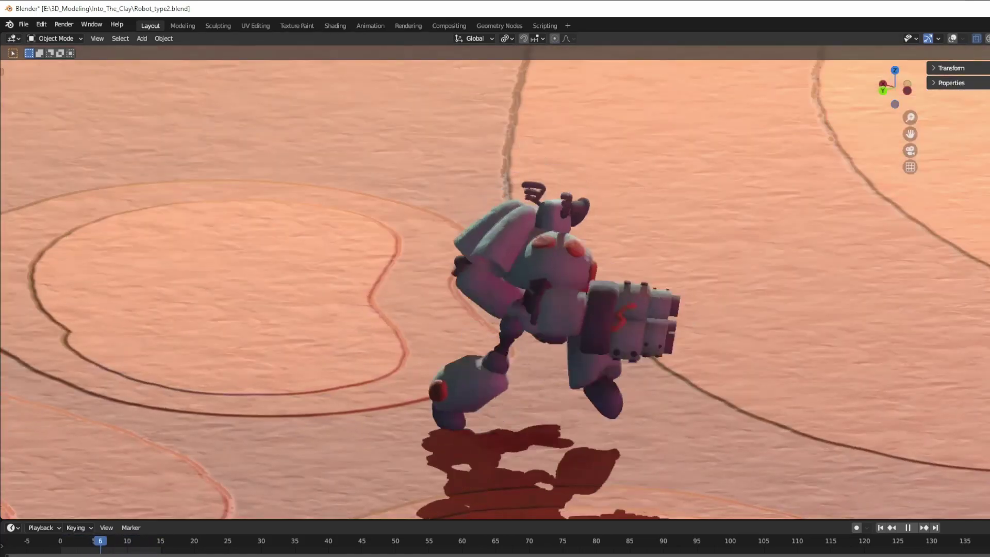
key(KP_9)
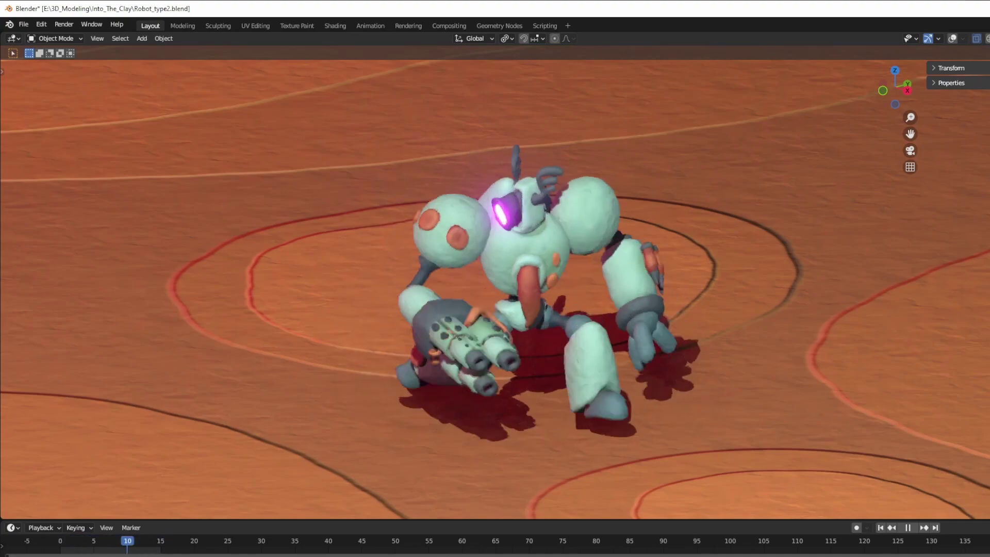
key(KP_9)
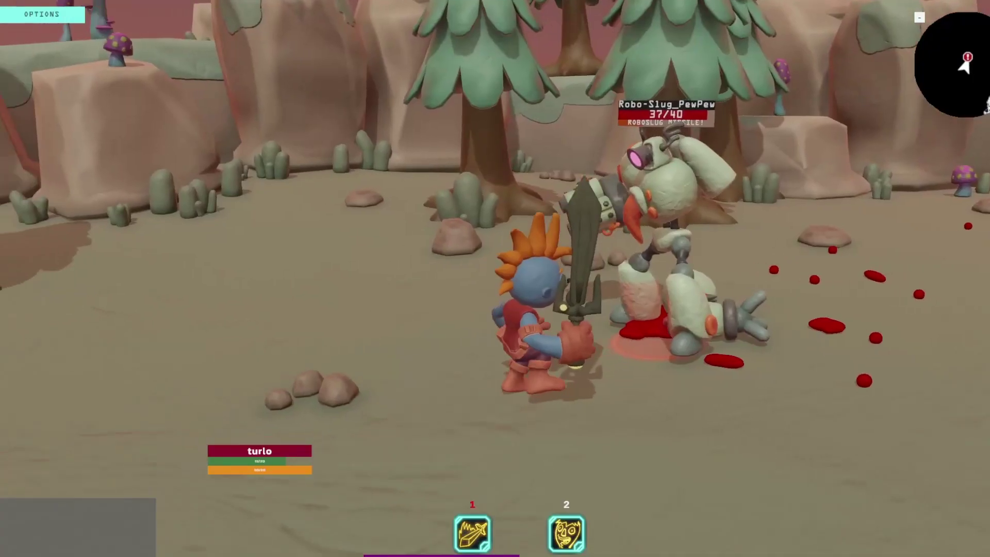
In the game, strike the Robo-Slug_PewPew repeatedly with the sword ability, following it around the mushrooms near the trees.
key(1)
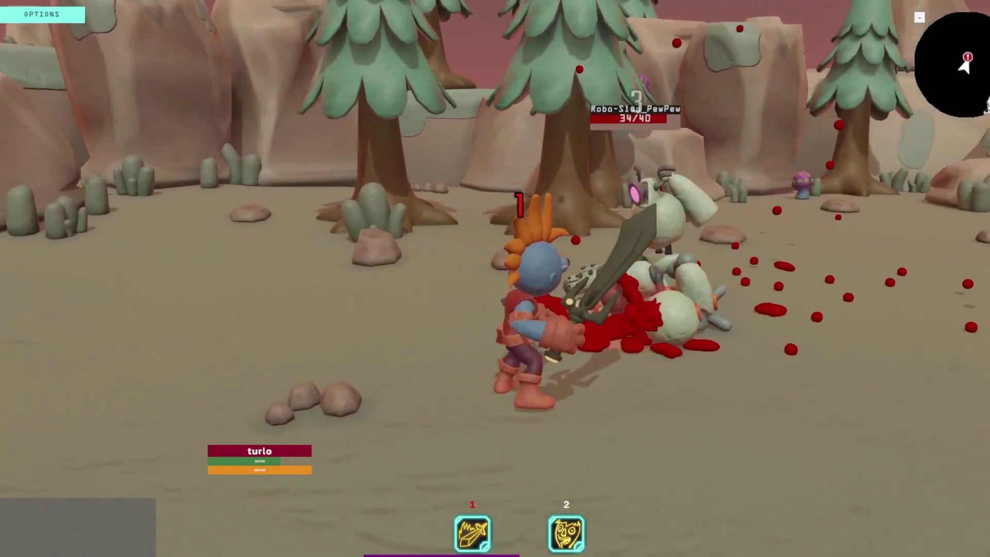
key(1)
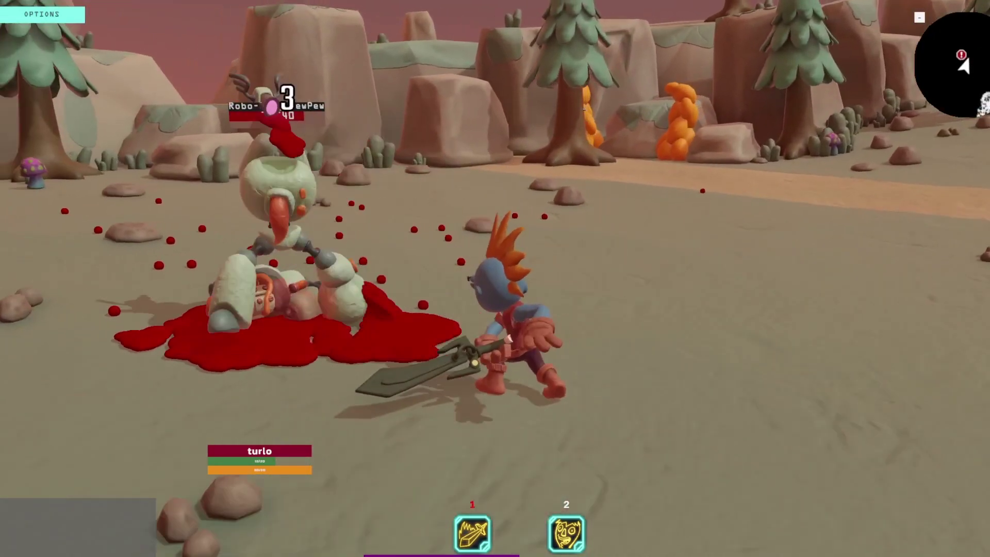
key(w)
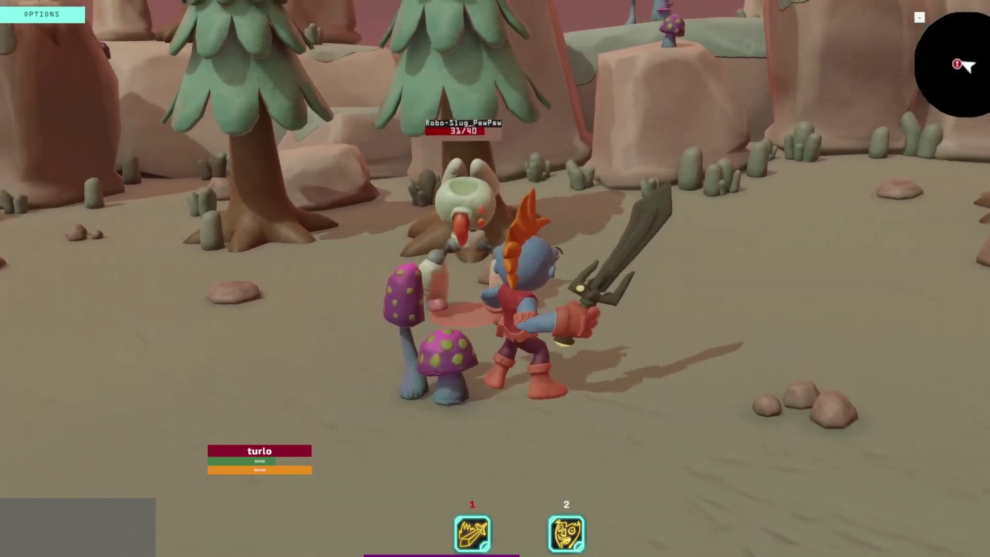
key(1)
key(d)
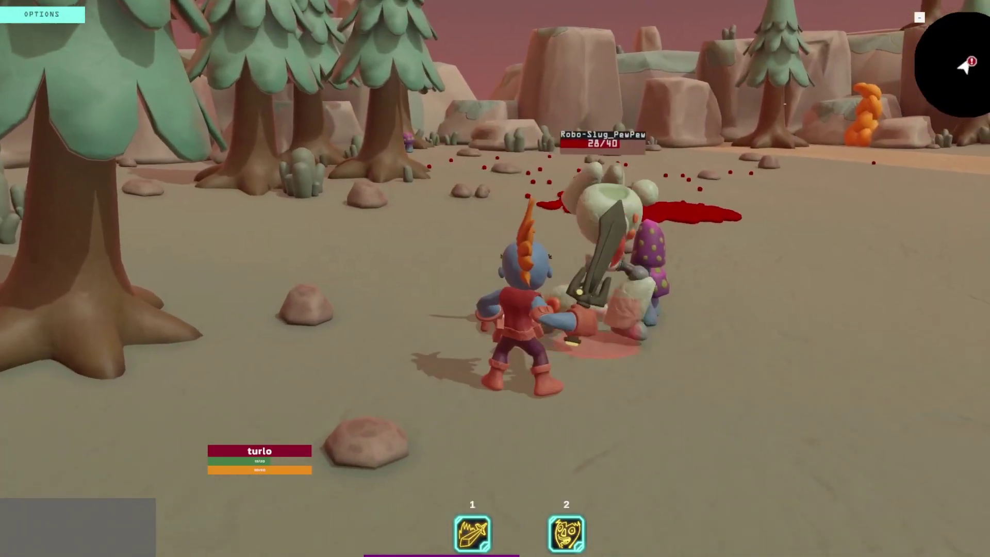
key(1)
key(1)
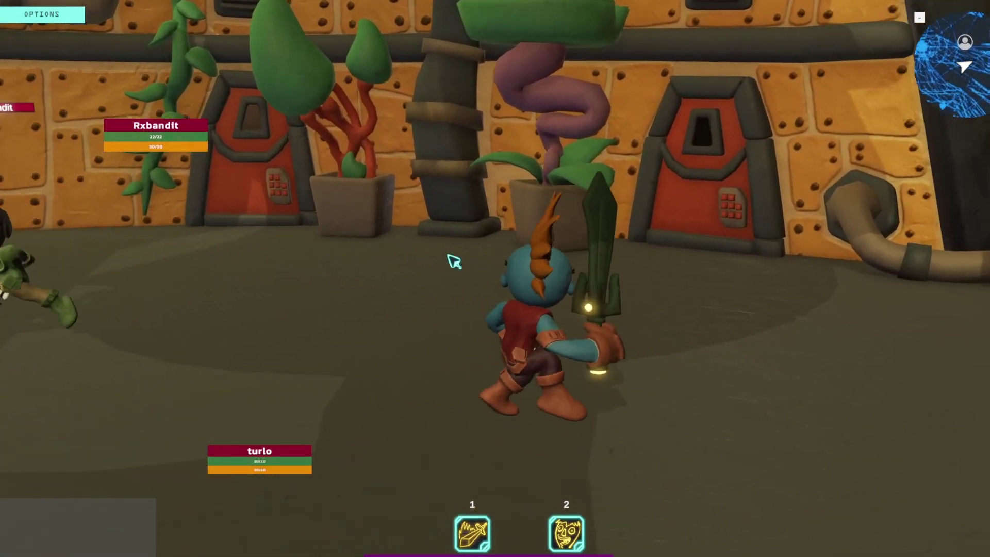
Swing the camera around the character in the game's lobby.
right_drag(448, 255, 727, 203)
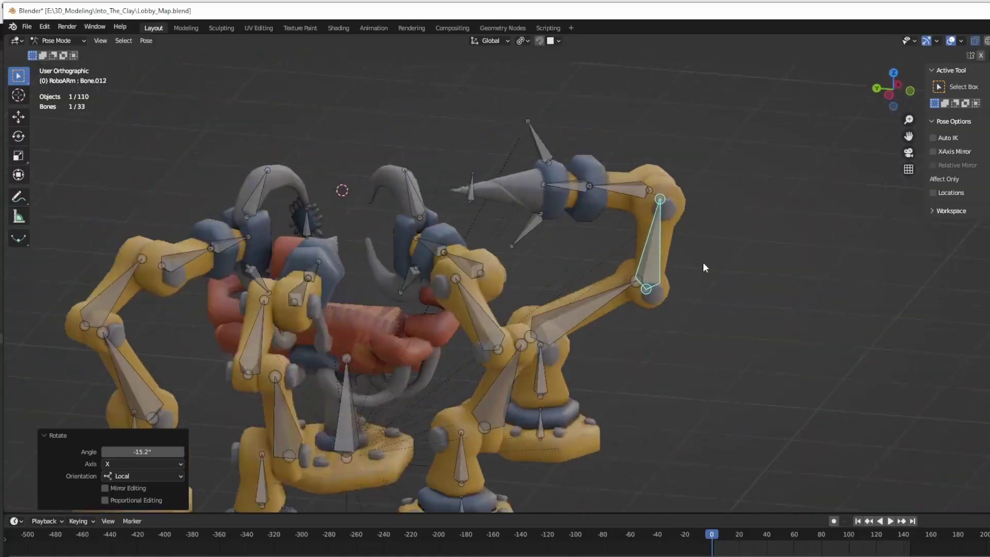
In Blender's Lobby_Map file, select the lower arm bone of a yellow robot arm and rotate it about 13.6° around its local X axis.
middle_drag(703, 268, 382, 447)
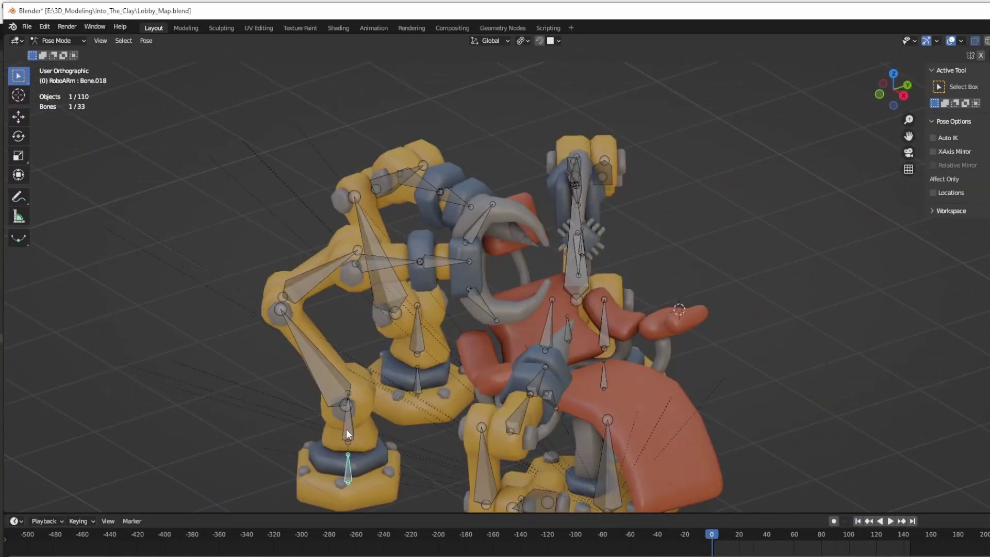
click(333, 382)
middle_drag(433, 400, 660, 363)
key(r)
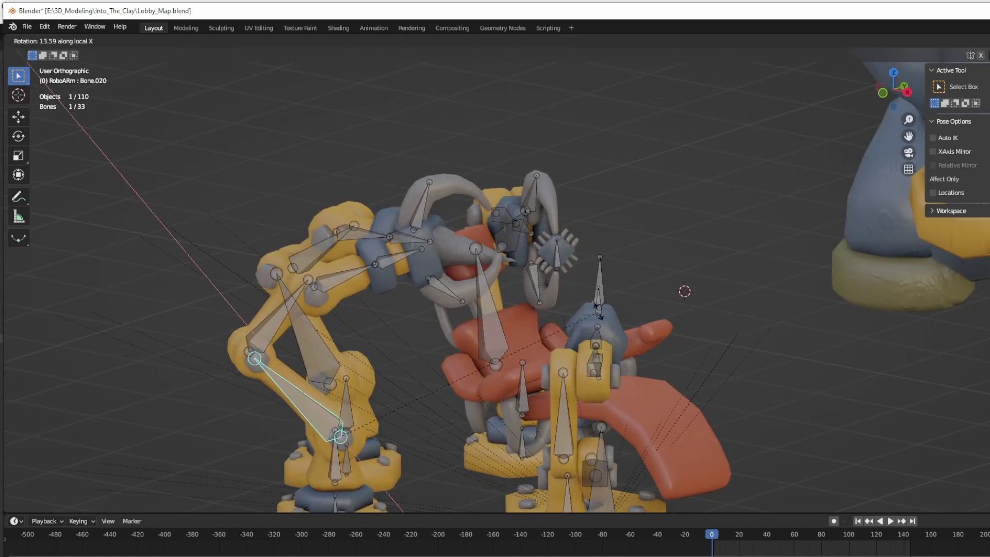